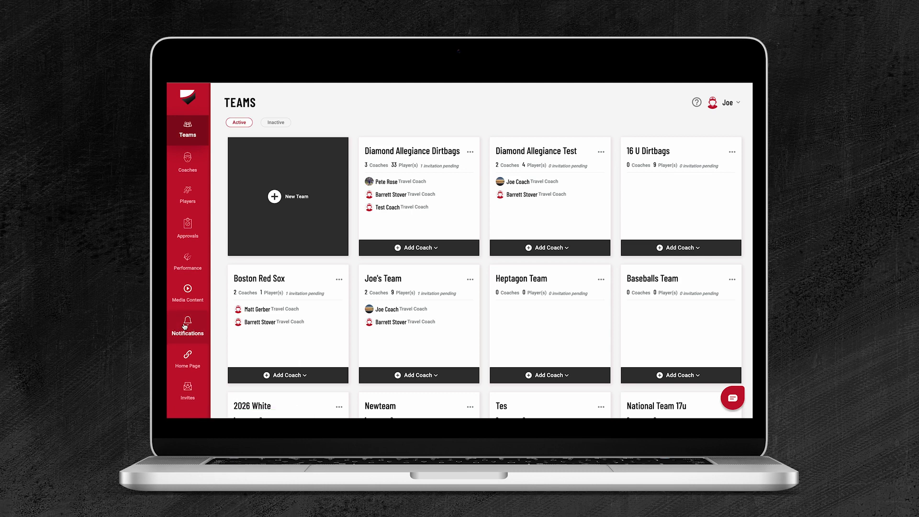
Step: Start a new notification from the Notifications section
click(184, 326)
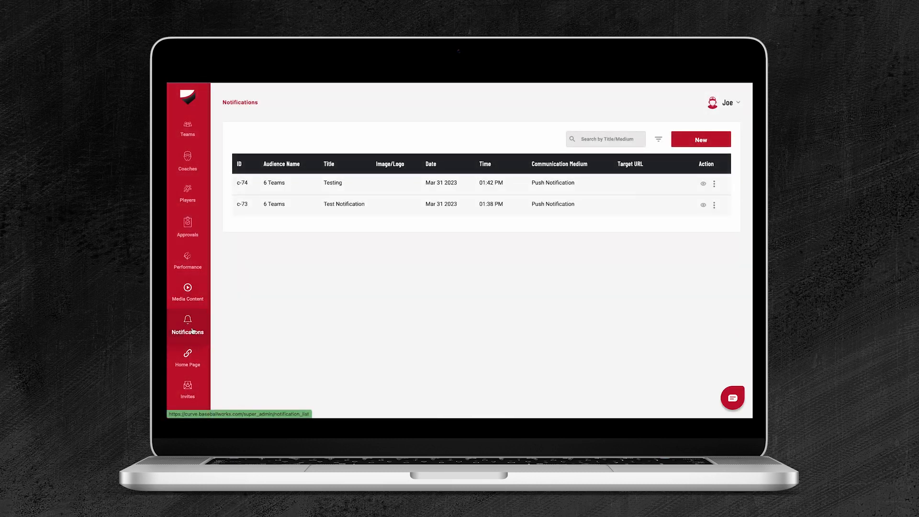
click(699, 148)
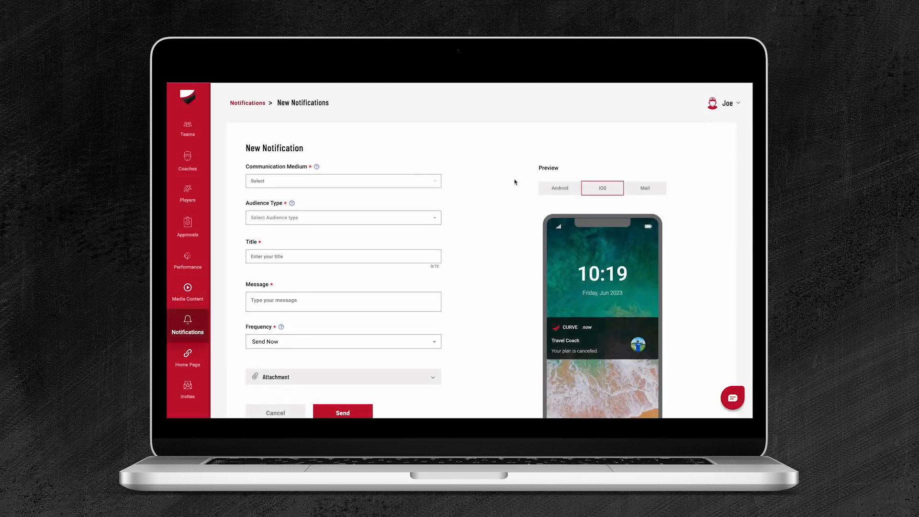
scroll(405, 176, down, 1)
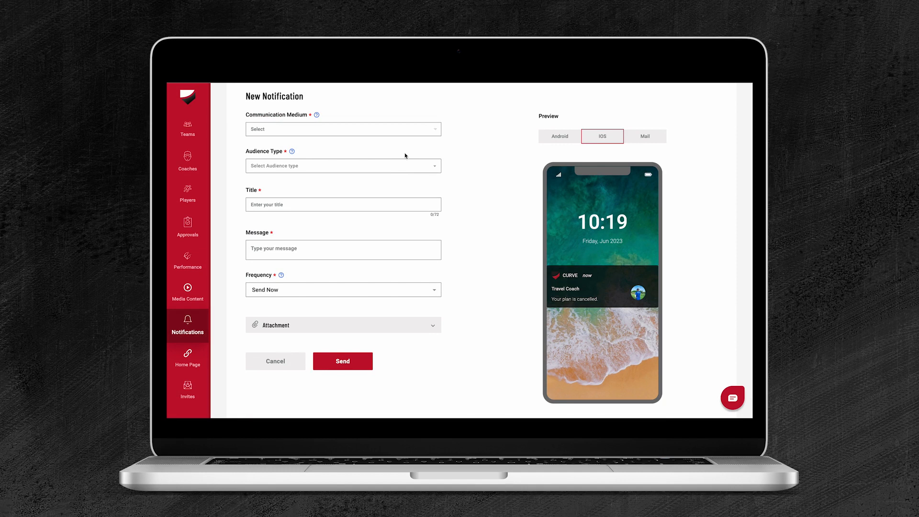
Step: Set the communication medium to Email, and switch it to Push Notification
click(414, 129)
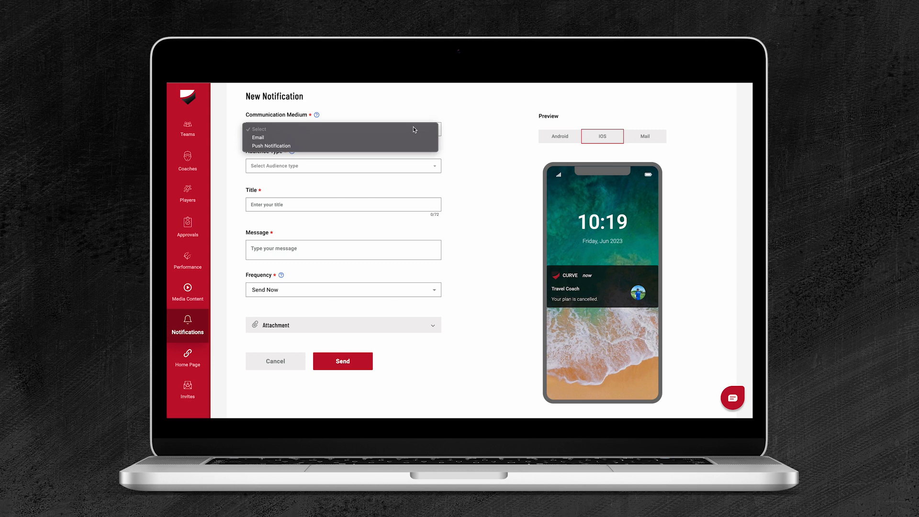
click(354, 134)
click(362, 131)
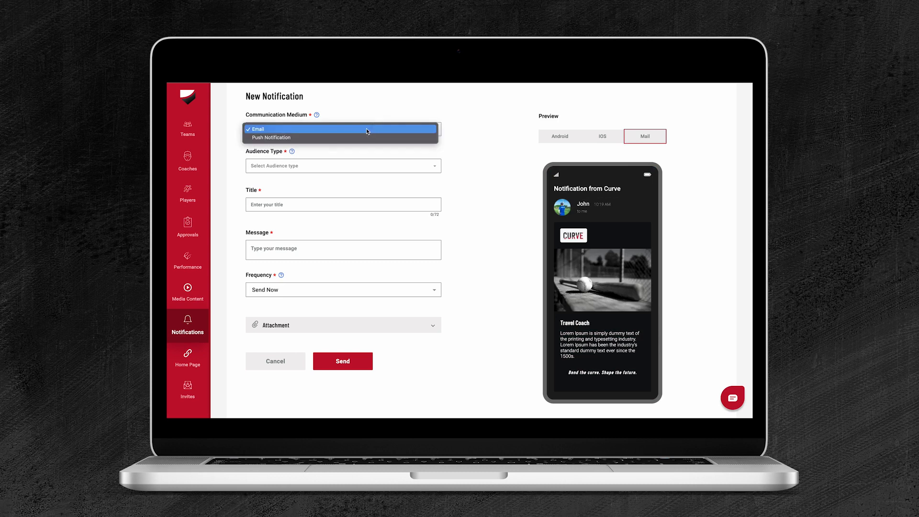
click(337, 139)
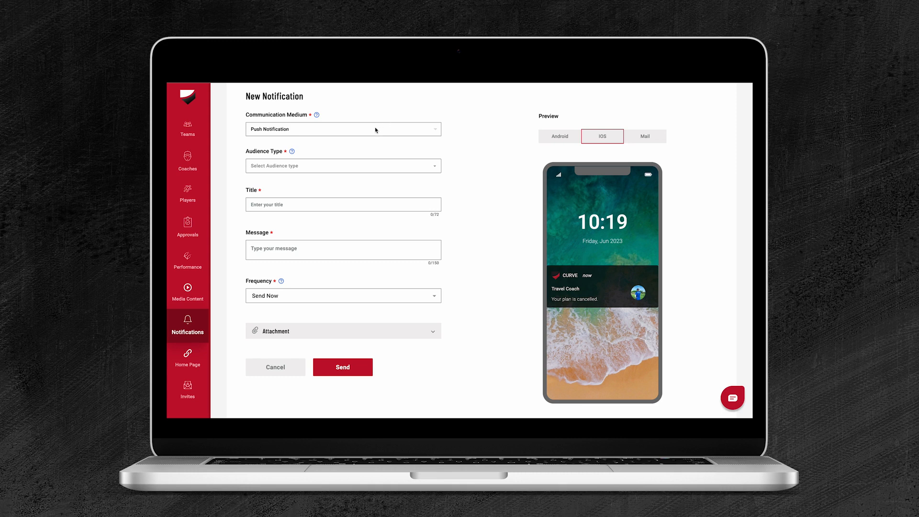
Step: Set the notification's audience type to both Player and Parent
click(352, 164)
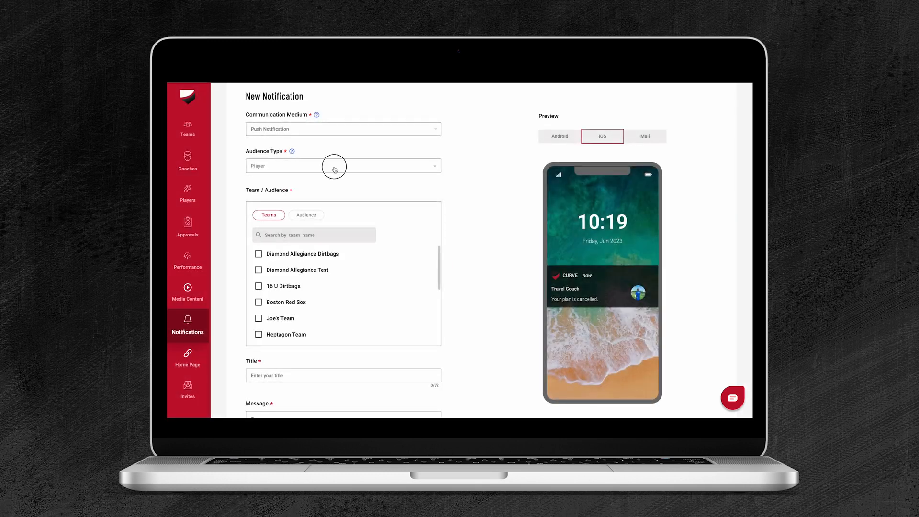
click(335, 165)
click(260, 238)
Step: Select the five consecutive teams from Diamond Allegiance Test through Heptagon Team as recipients
scroll(302, 326, down, 5)
scroll(302, 325, up, 5)
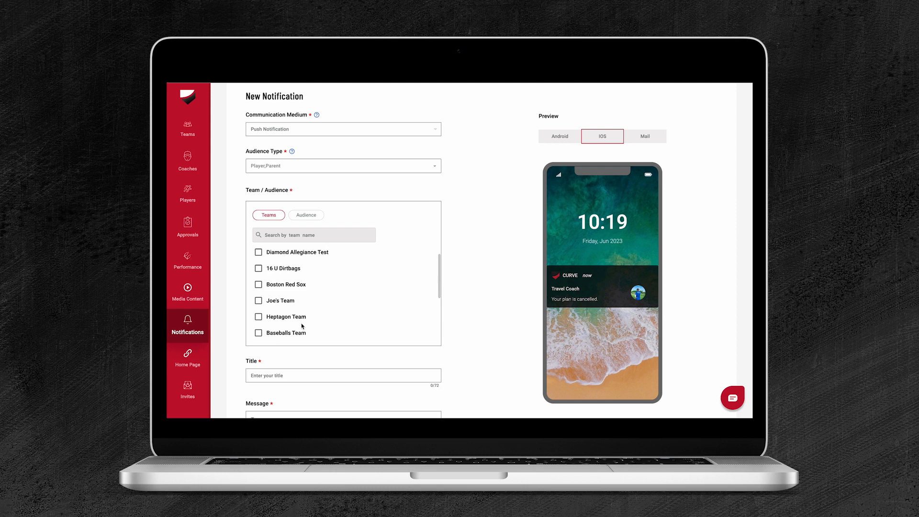
click(258, 302)
click(259, 285)
click(259, 269)
click(258, 318)
click(258, 335)
scroll(260, 339, down, 5)
scroll(264, 297, up, 5)
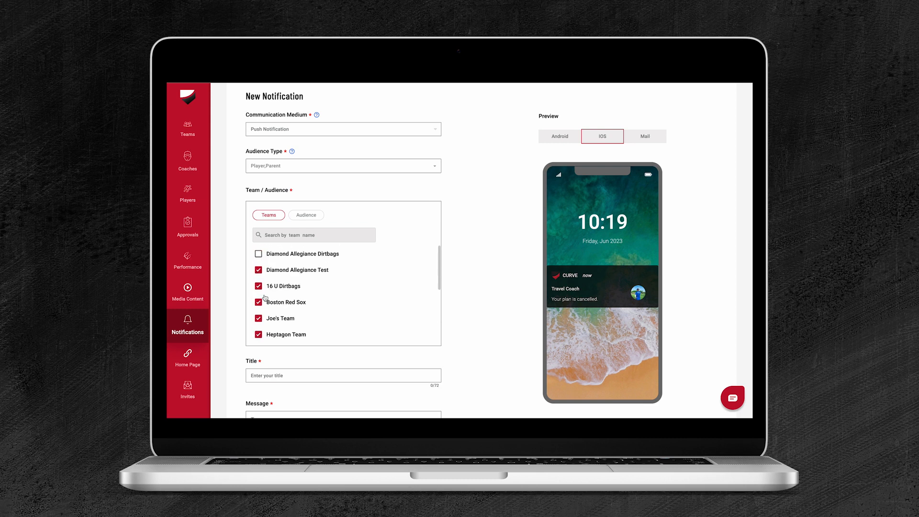
scroll(262, 315, down, 1)
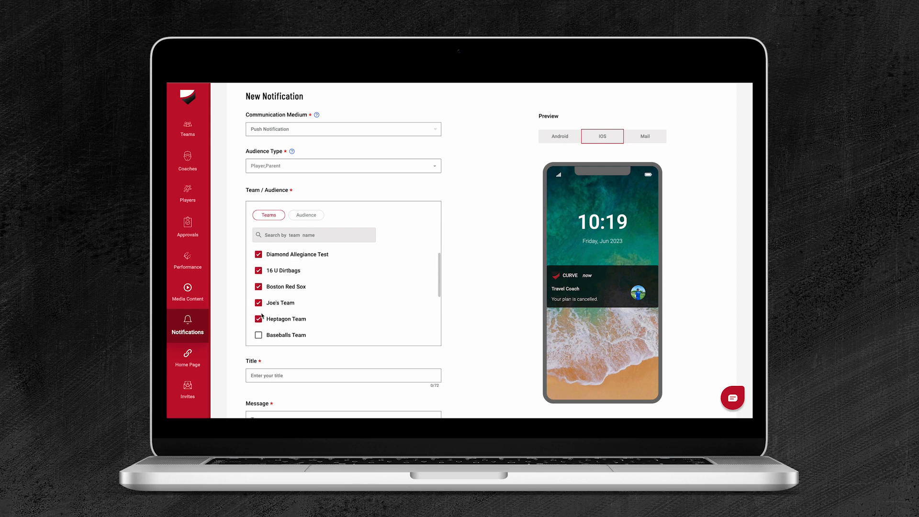
scroll(262, 315, up, 1)
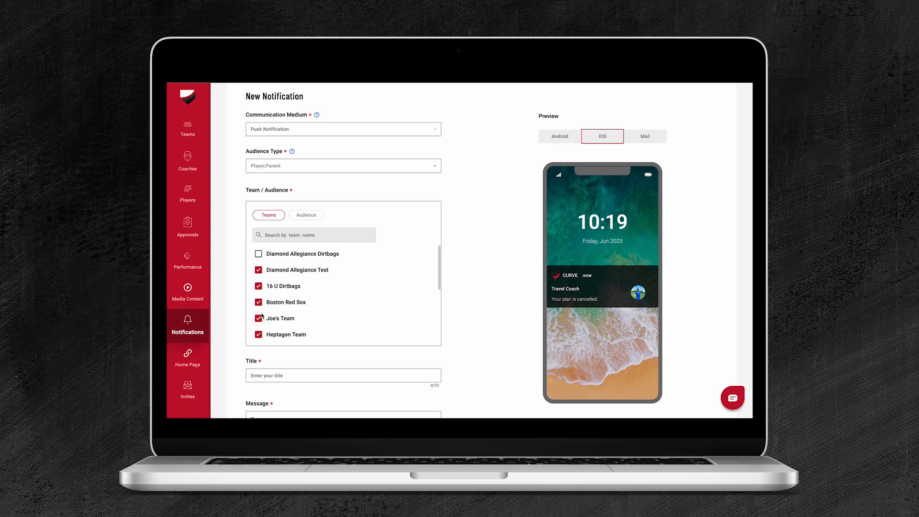
scroll(262, 315, down, 1)
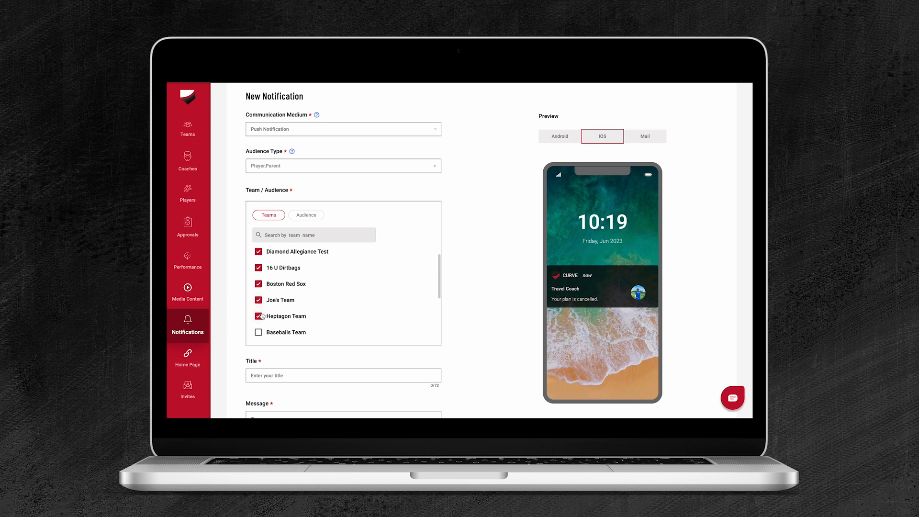
scroll(297, 231, down, 1)
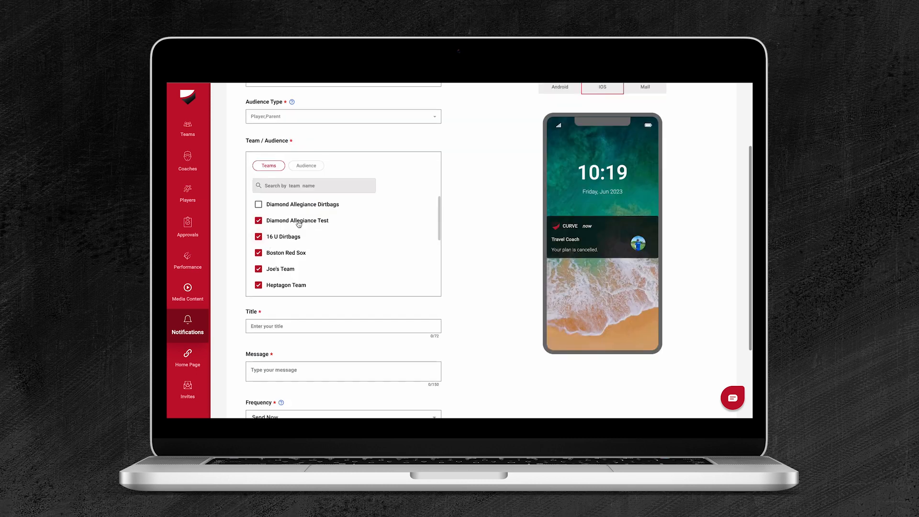
Step: Start creating a custom audience named "Pitcher Only Group" with the role Player
click(314, 170)
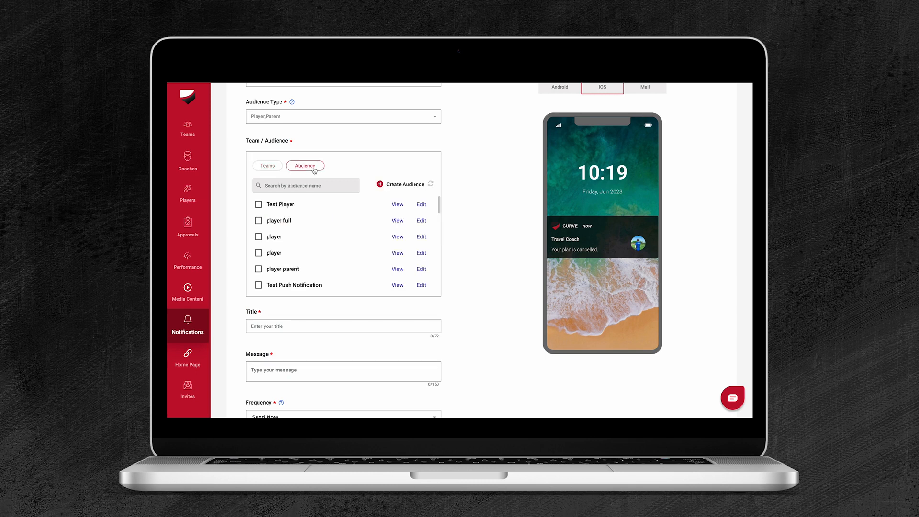
click(396, 185)
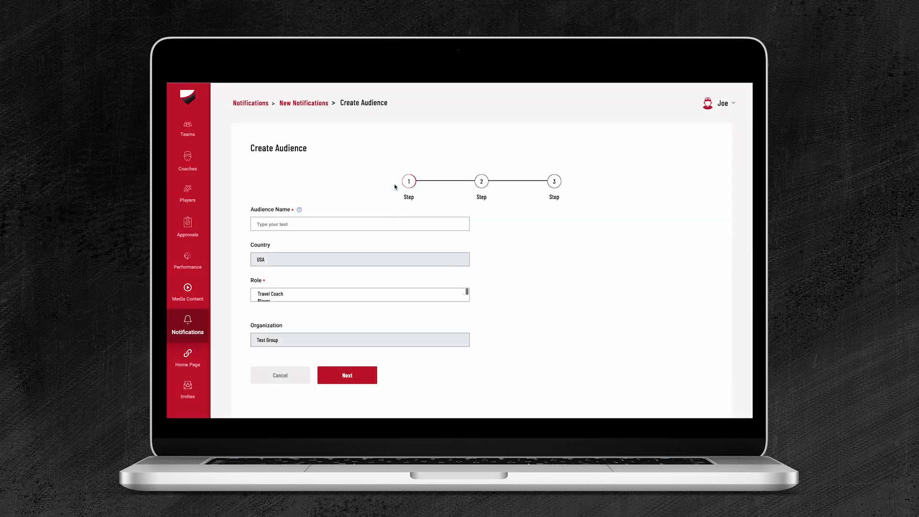
click(381, 224)
text(Pitcher Only Group)
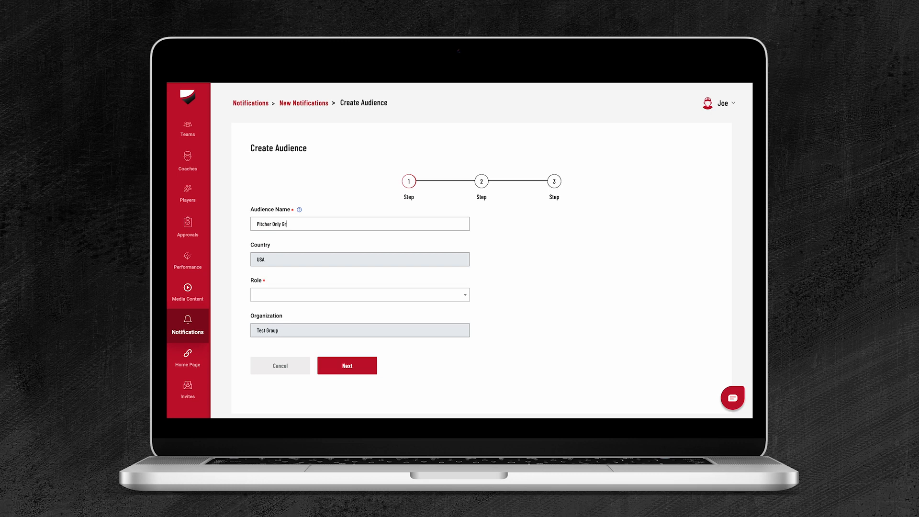
click(338, 296)
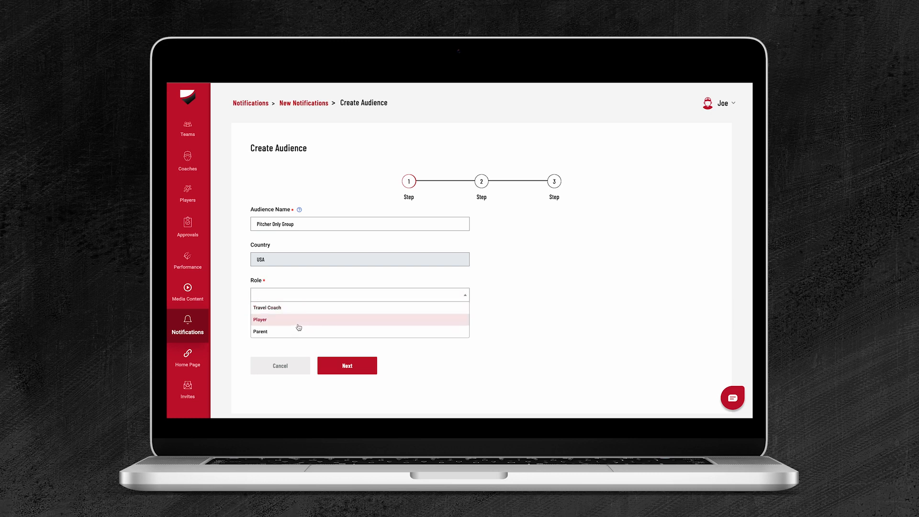
click(298, 323)
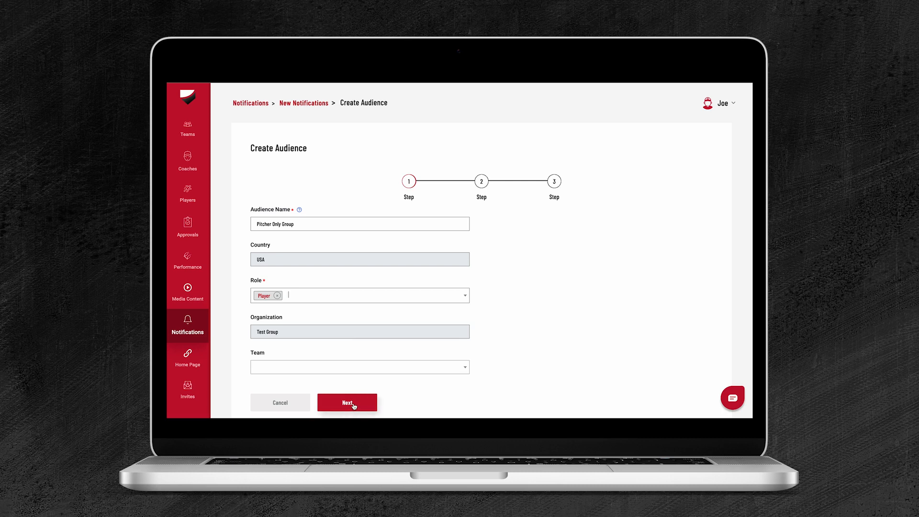
Step: Continue to the second audience step and set the category to Pitcher
click(354, 405)
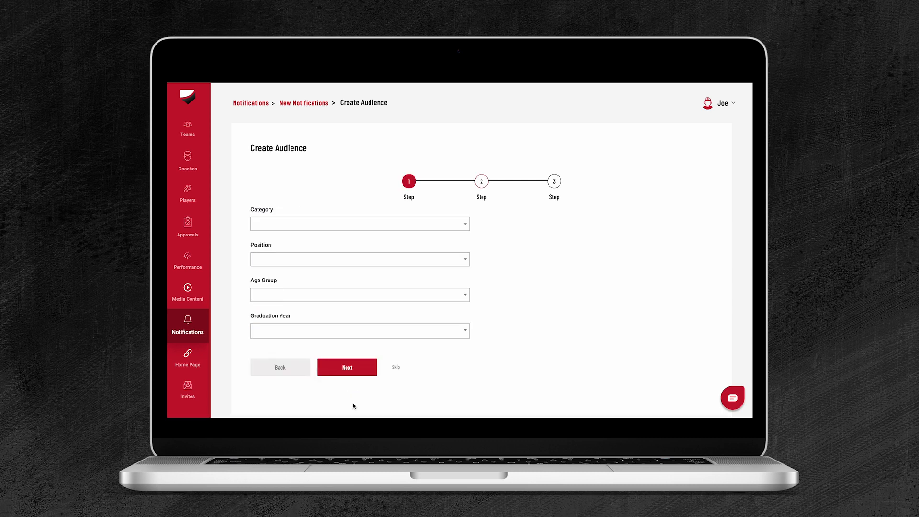
click(335, 222)
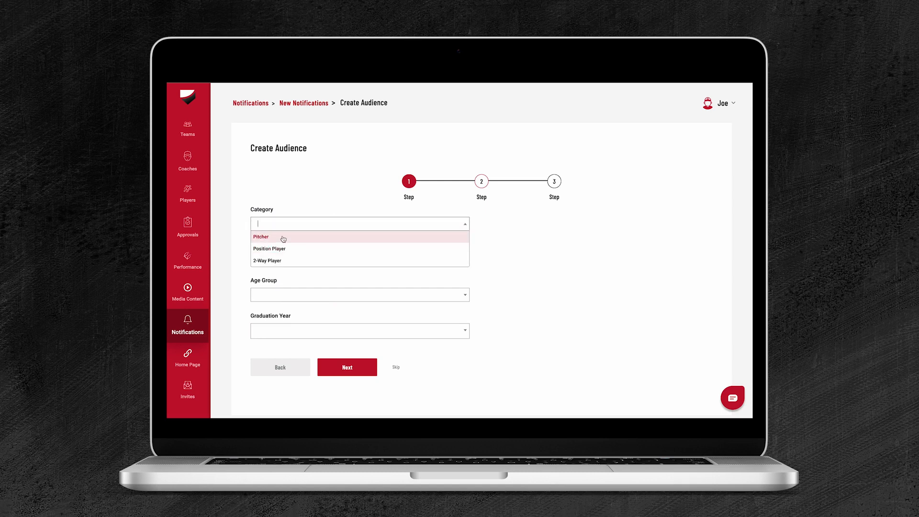
click(283, 237)
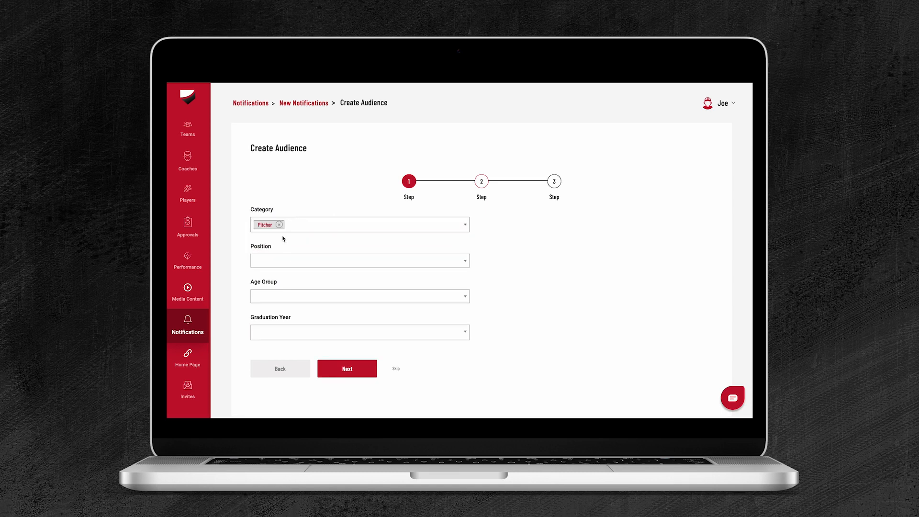
Step: Examine the available position, age group and graduation year options for the audience
click(287, 259)
scroll(368, 314, down, 2)
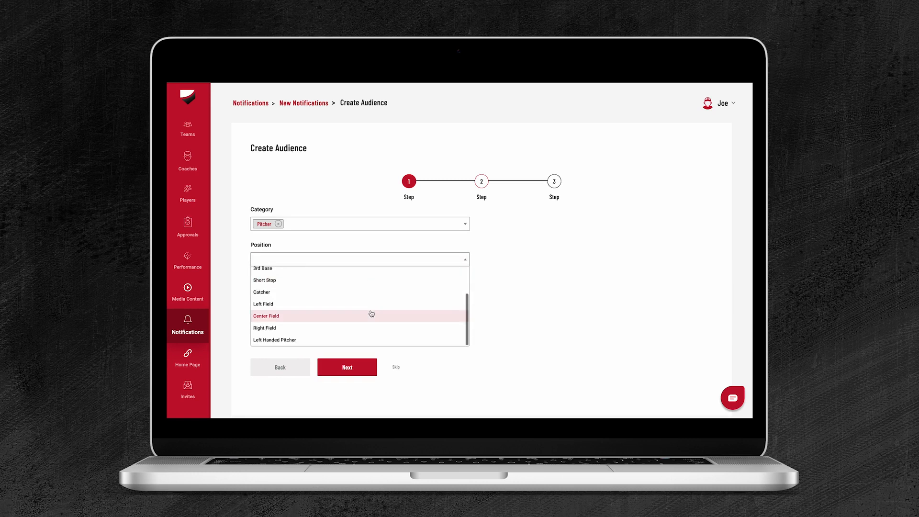
click(504, 263)
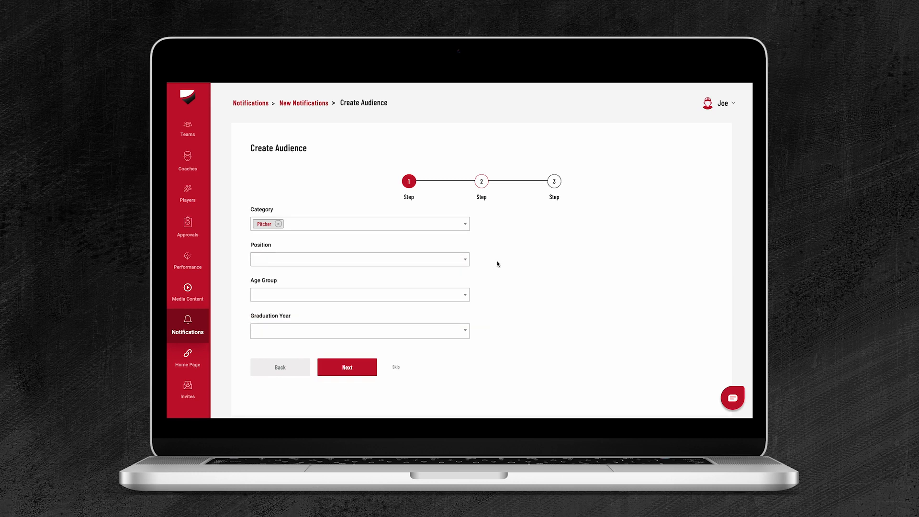
click(329, 291)
click(343, 273)
click(323, 334)
click(586, 331)
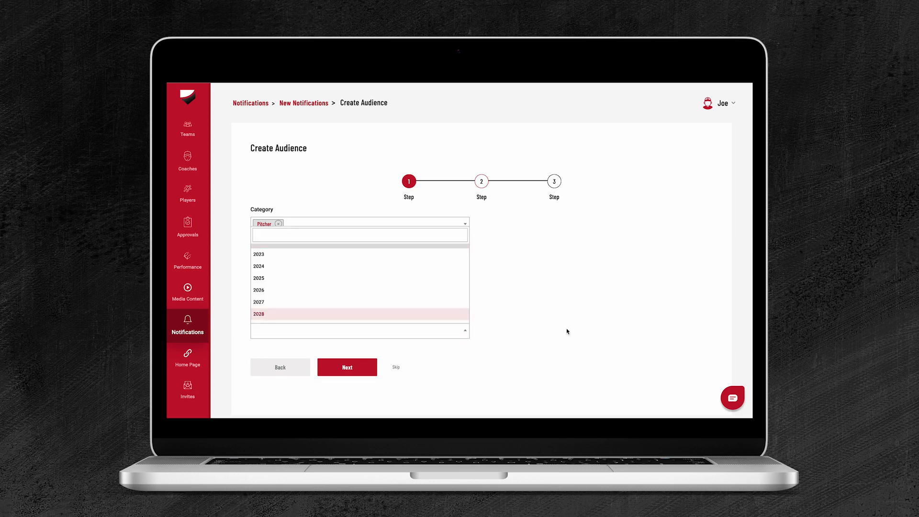
Step: Continue to the performance step, check its Performance Category and Performance Stats filters, and save the audience
click(370, 371)
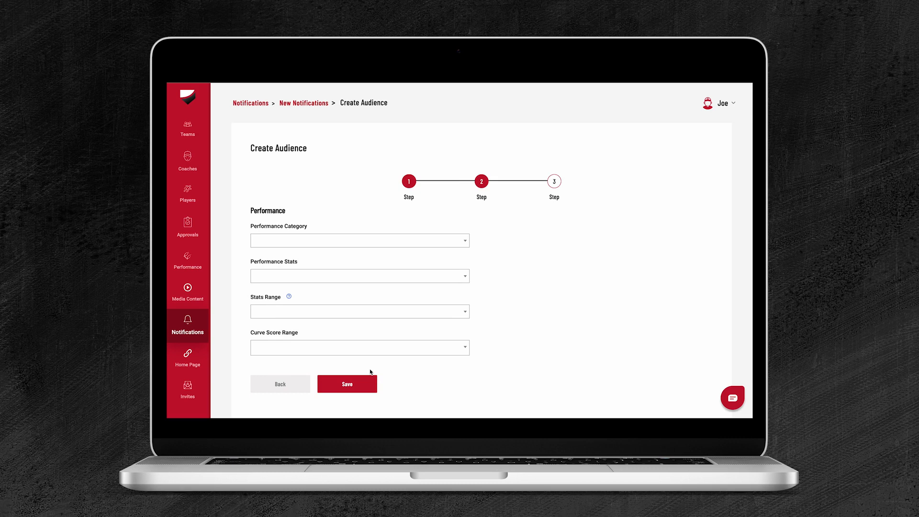
click(384, 240)
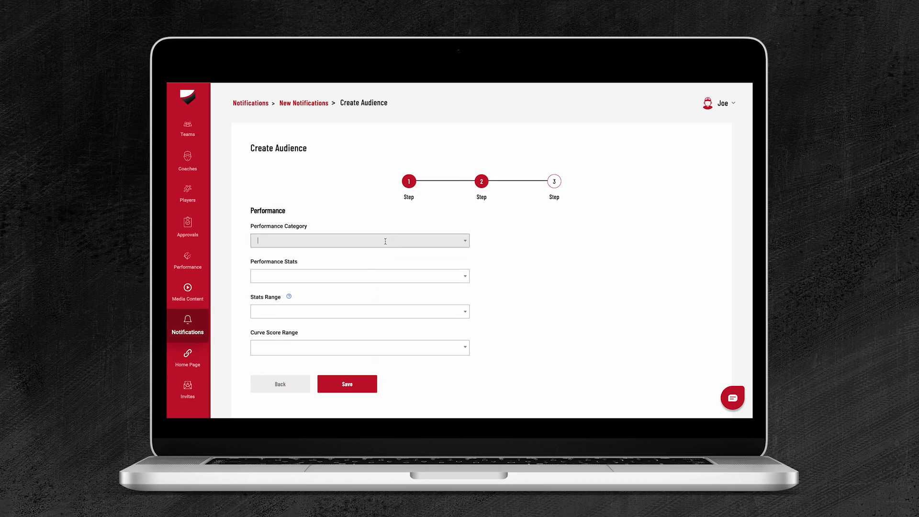
click(333, 201)
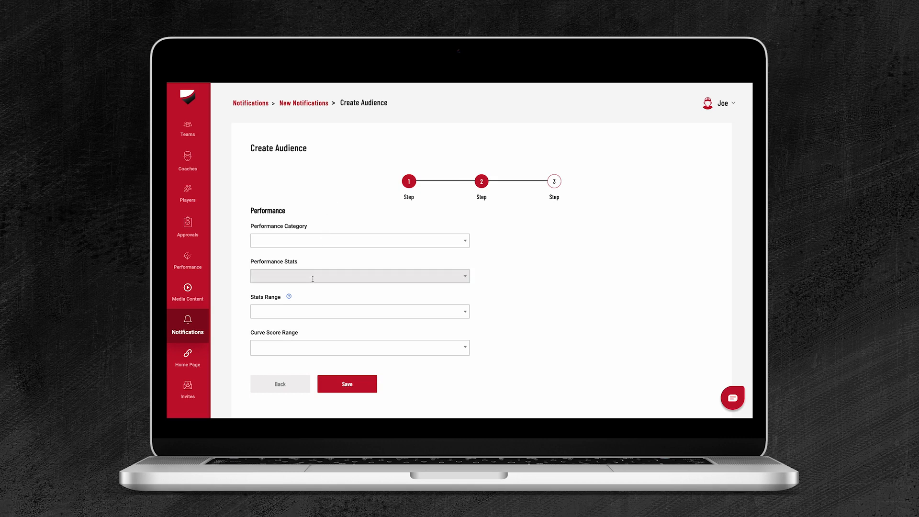
click(313, 278)
click(343, 263)
click(345, 388)
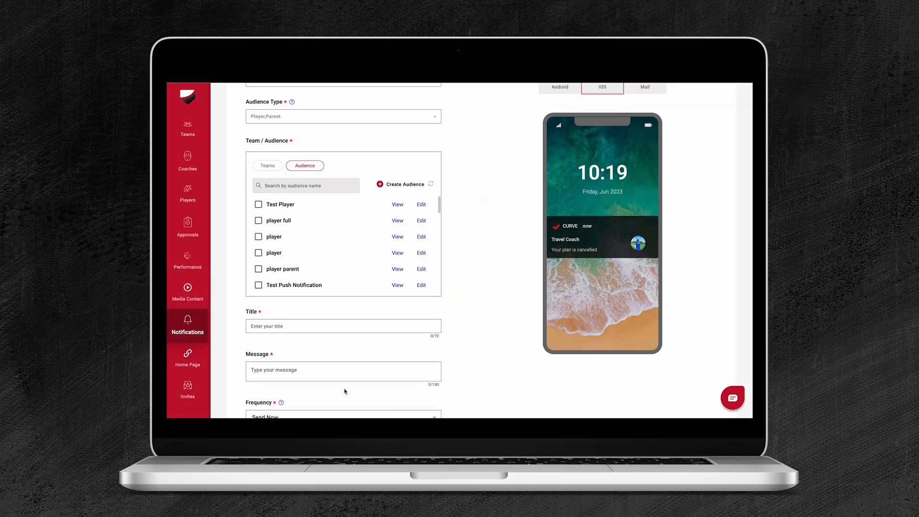
Step: Look through the list of saved audiences for the Pitcher Only Group
scroll(302, 267, down, 3)
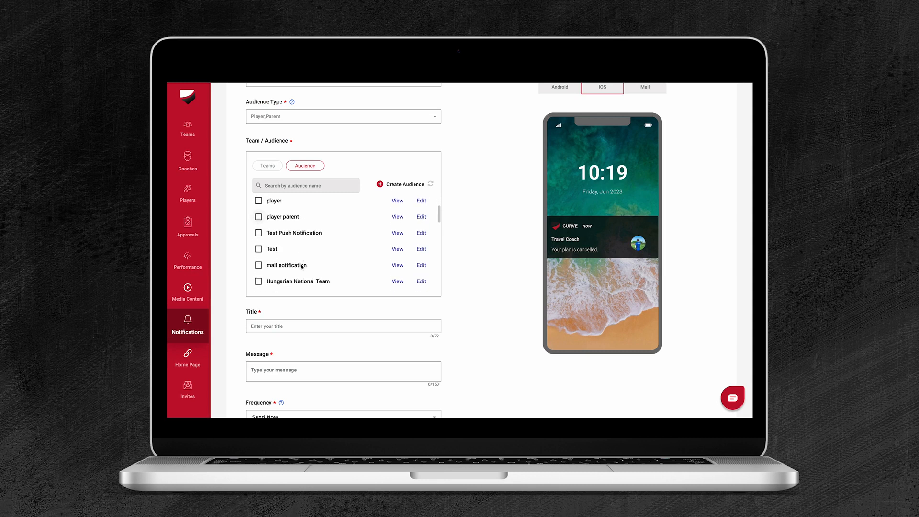
scroll(301, 267, down, 5)
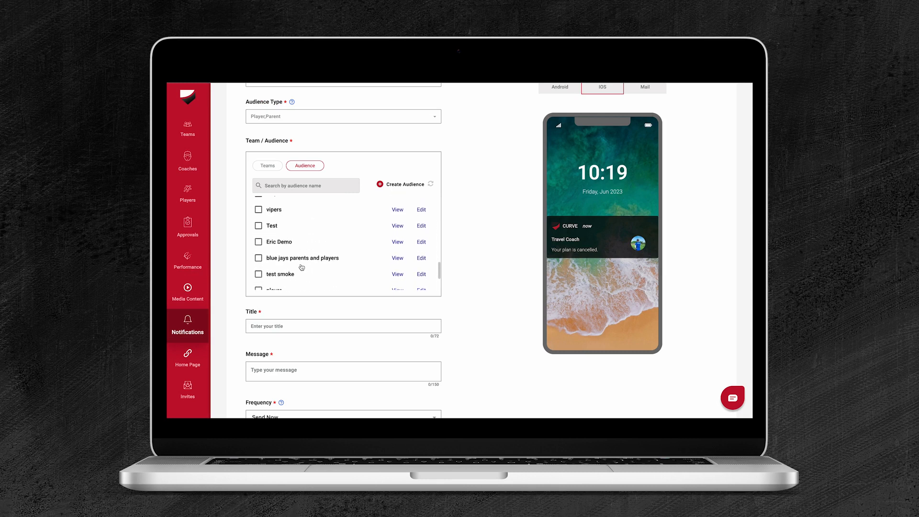
scroll(301, 266, up, 5)
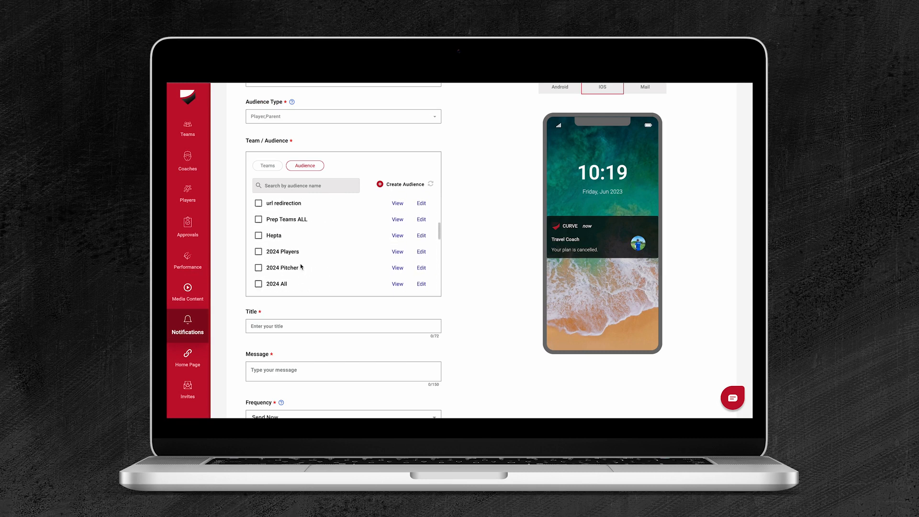
scroll(281, 280, up, 4)
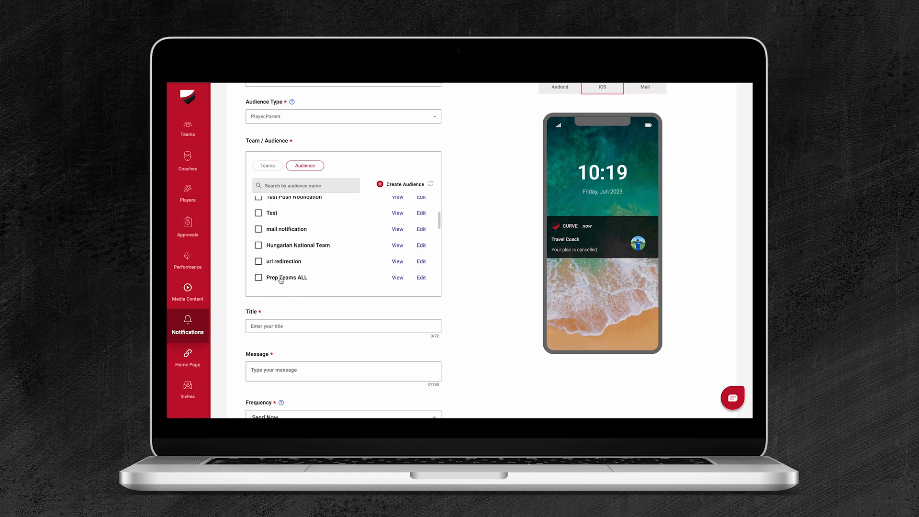
scroll(281, 280, down, 1)
scroll(284, 245, down, 5)
scroll(285, 245, down, 5)
Step: Remove Parent from the audience type so only Player remains, and display the matching saved audiences
click(268, 130)
scroll(290, 196, up, 3)
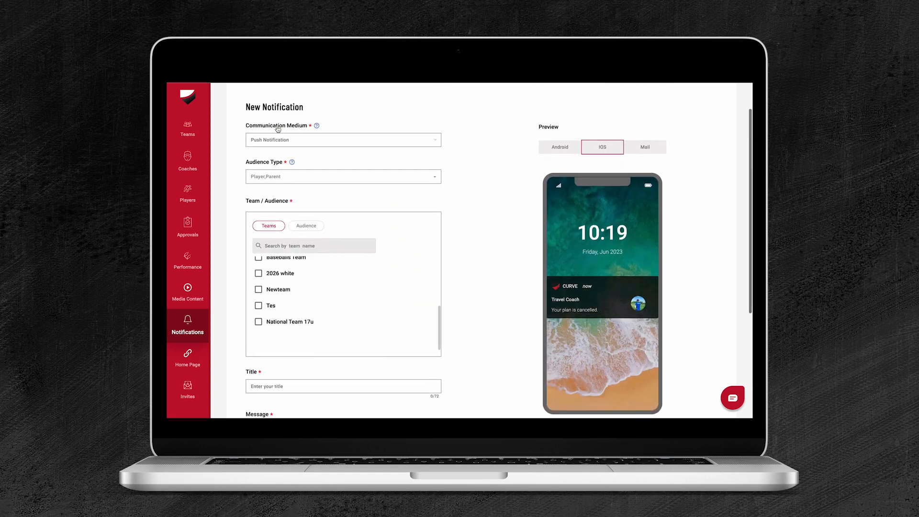
click(300, 178)
click(259, 247)
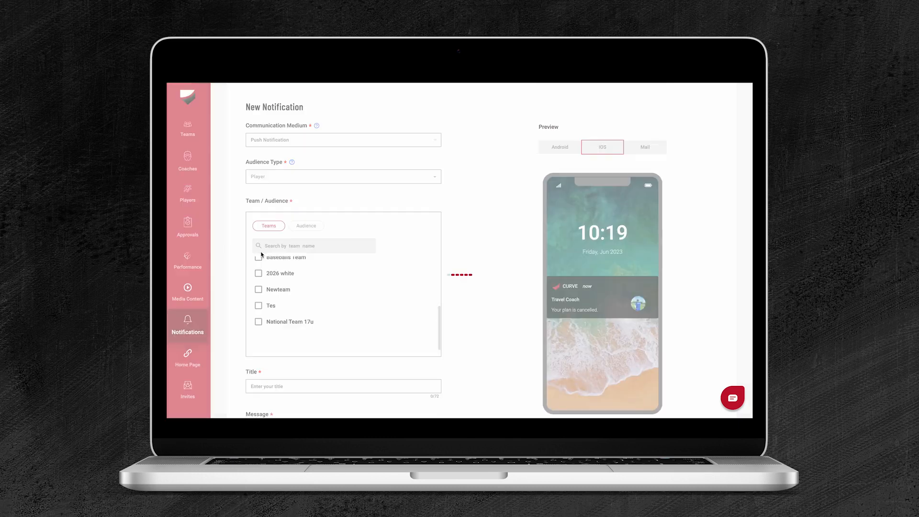
click(315, 225)
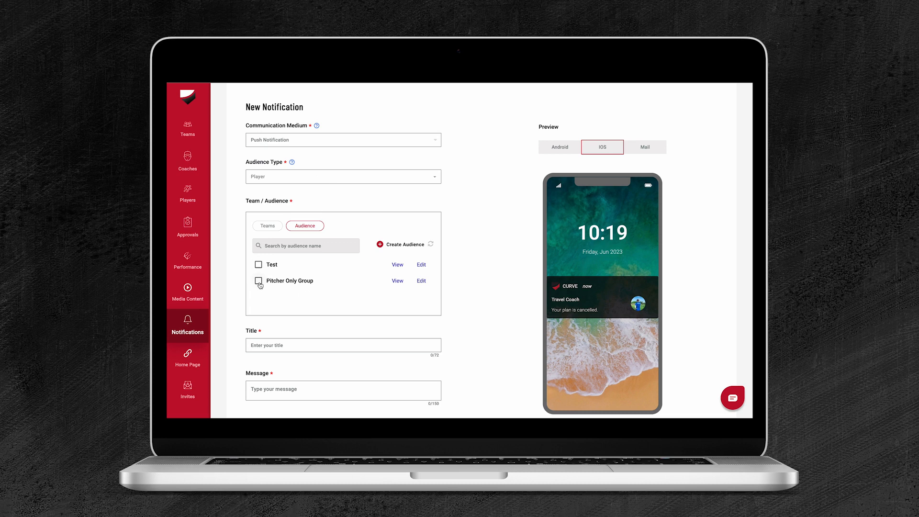
Step: Check the audience type choices and select the Pitcher Only Group as the notification's audience
click(316, 178)
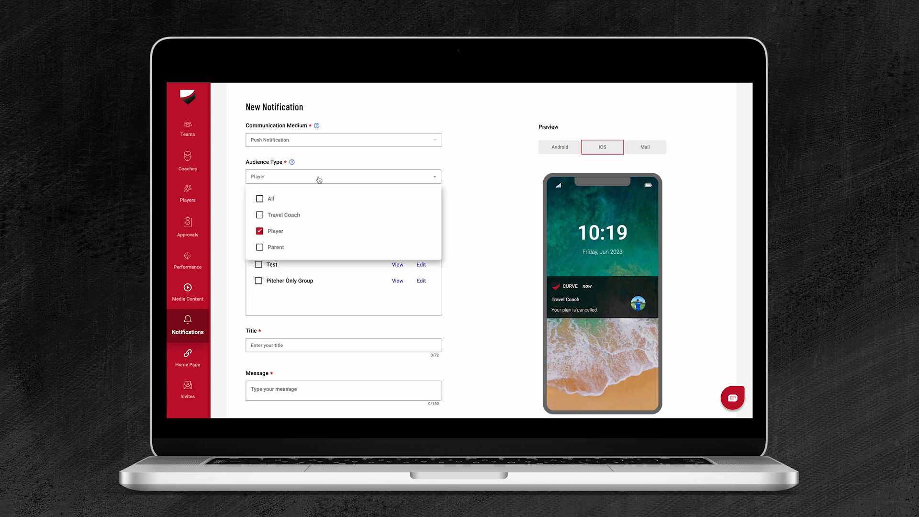
click(511, 222)
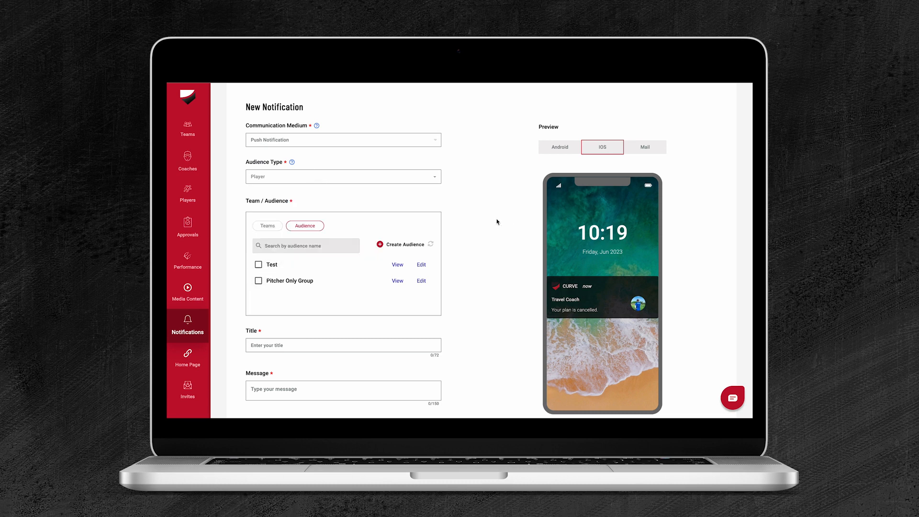
click(258, 281)
scroll(257, 284, down, 3)
scroll(256, 281, up, 2)
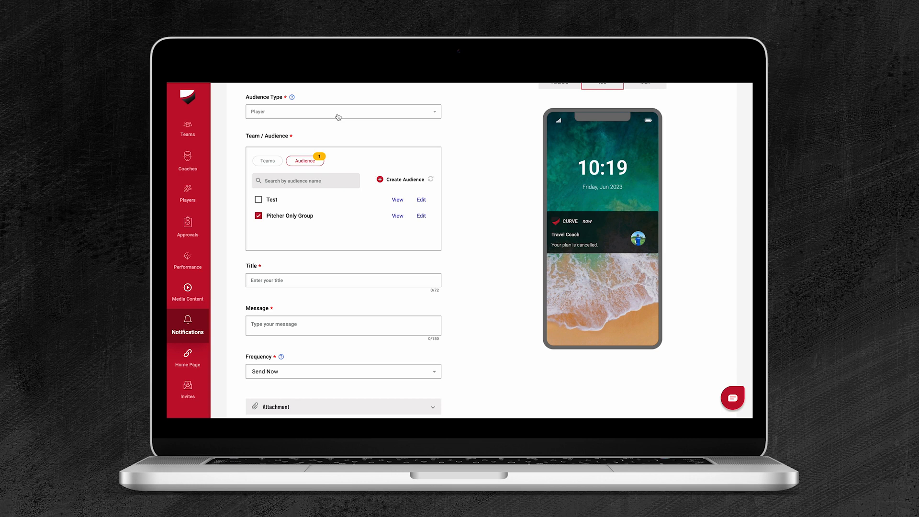
Step: Add Parent to the audience type alongside Player, and switch the recipient list to teams
click(305, 116)
click(260, 183)
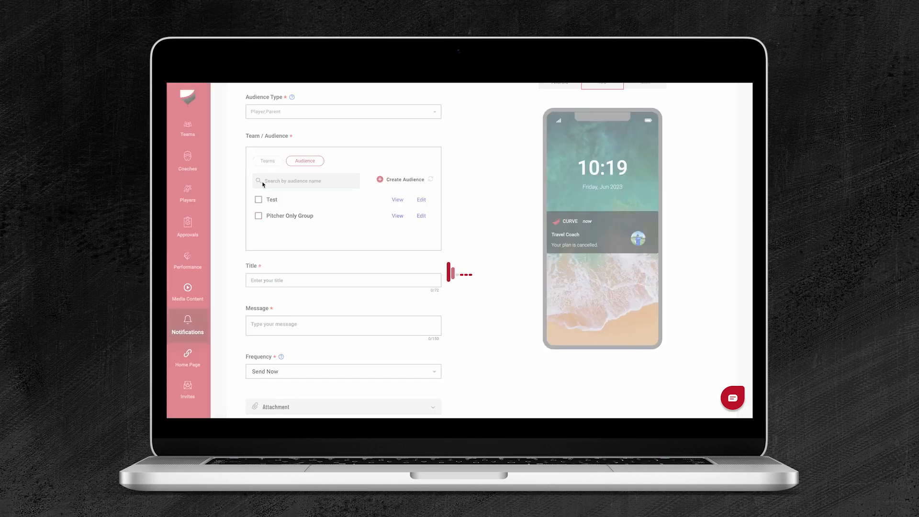
click(268, 163)
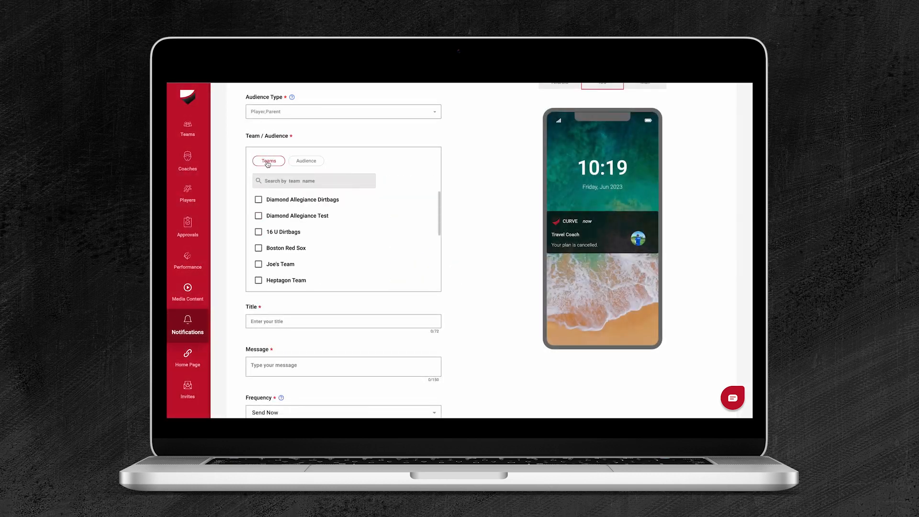
Step: Select 16 U Dirtbags, Boston Red Sox and the team listed directly below them as recipients
click(258, 231)
click(259, 248)
click(258, 269)
scroll(259, 271, down, 2)
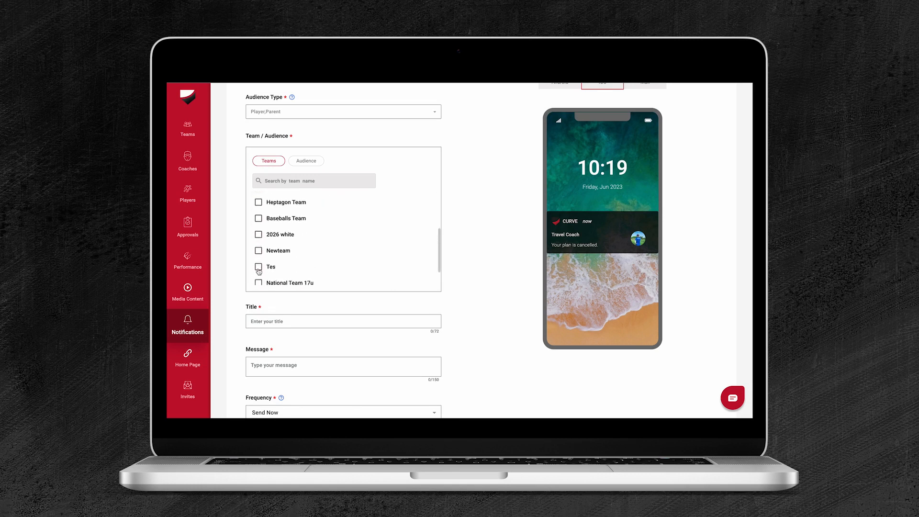
Step: Title the notification "Game Moved!" and write the message "Field D5. Game time is now 7pm."
click(295, 322)
text(Game Moved!)
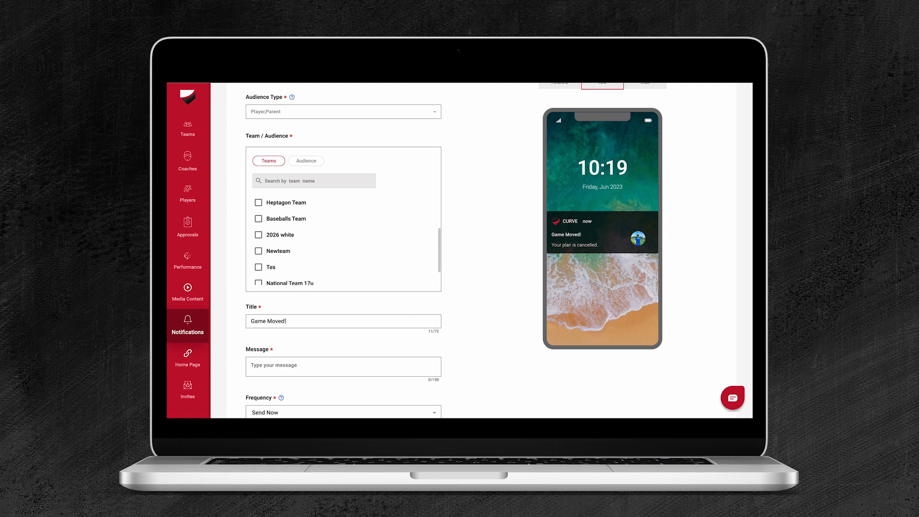
click(282, 367)
text(Field )
text(D5)
text(. Gametime sta)
key(BackSpace)
key(BackSpace)
key(BackSpace)
text(time is now 7pm.)
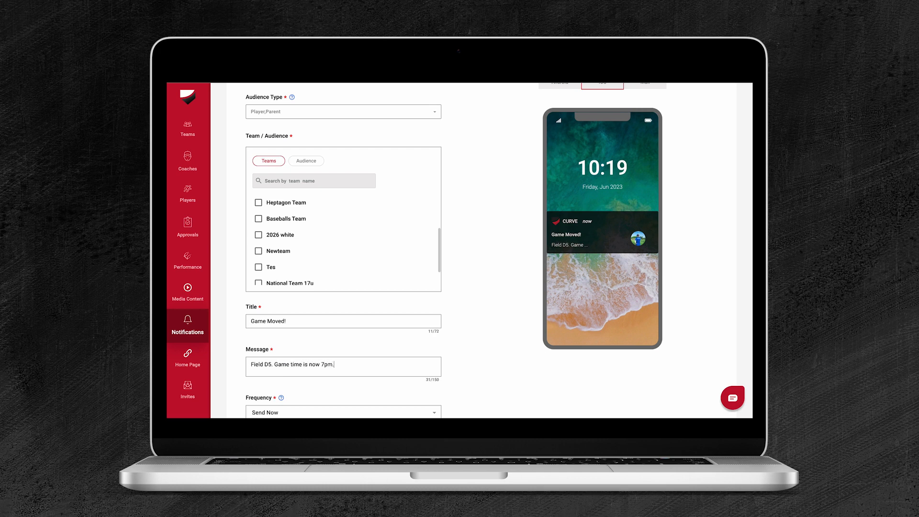
Step: Set the notification's frequency to Only once and view the calendar for its Date to Live
scroll(307, 287, down, 2)
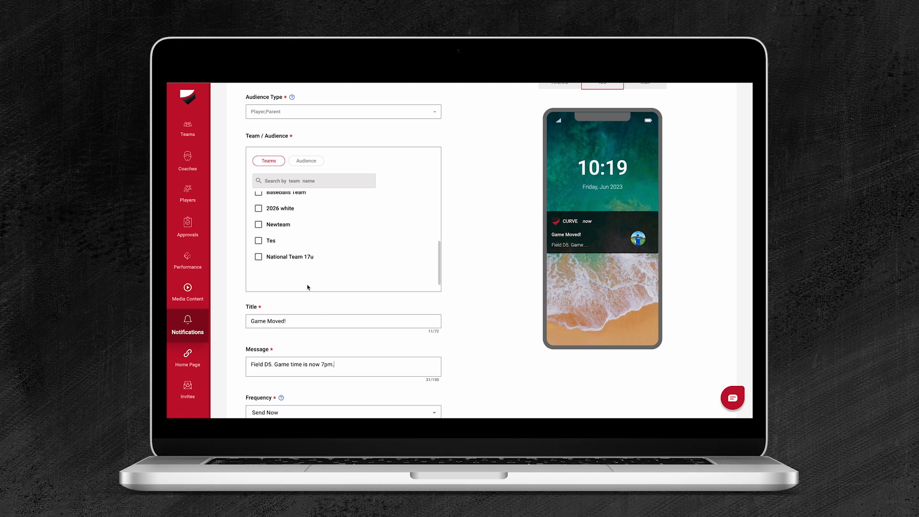
scroll(308, 287, down, 2)
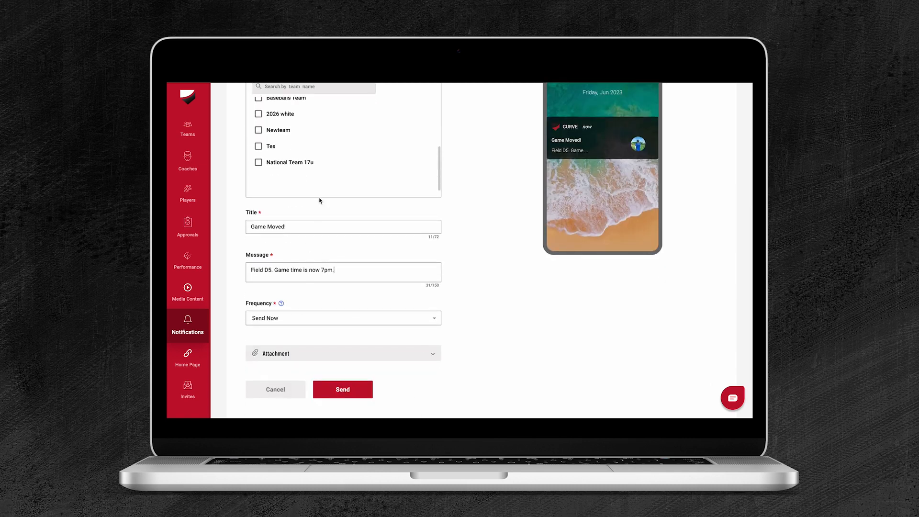
scroll(607, 158, up, 1)
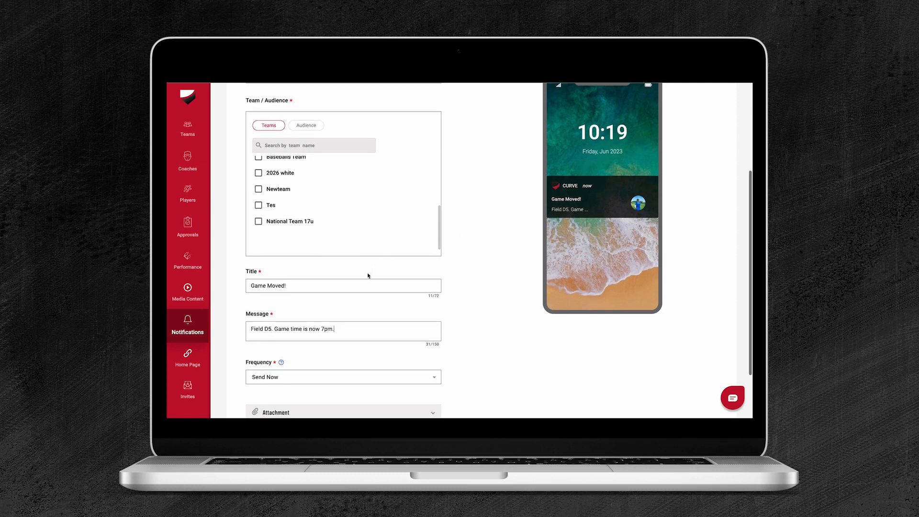
scroll(368, 274, down, 2)
click(365, 302)
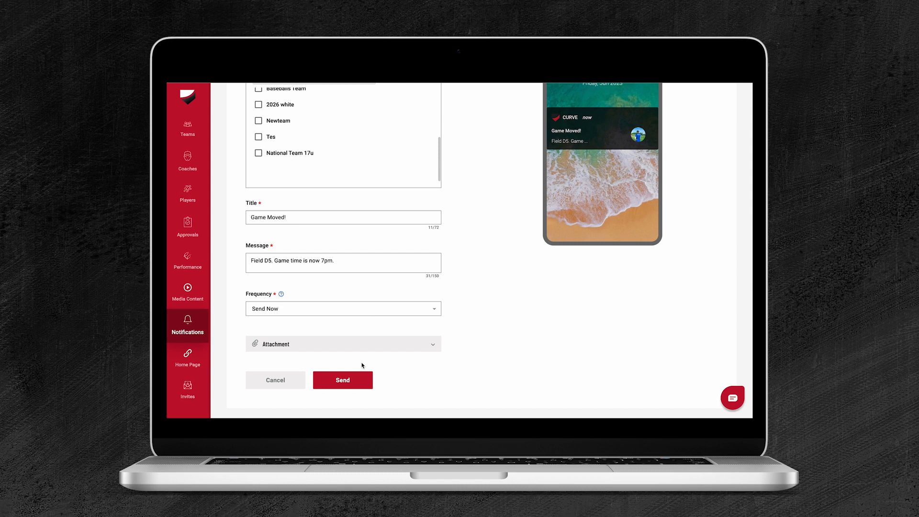
click(374, 306)
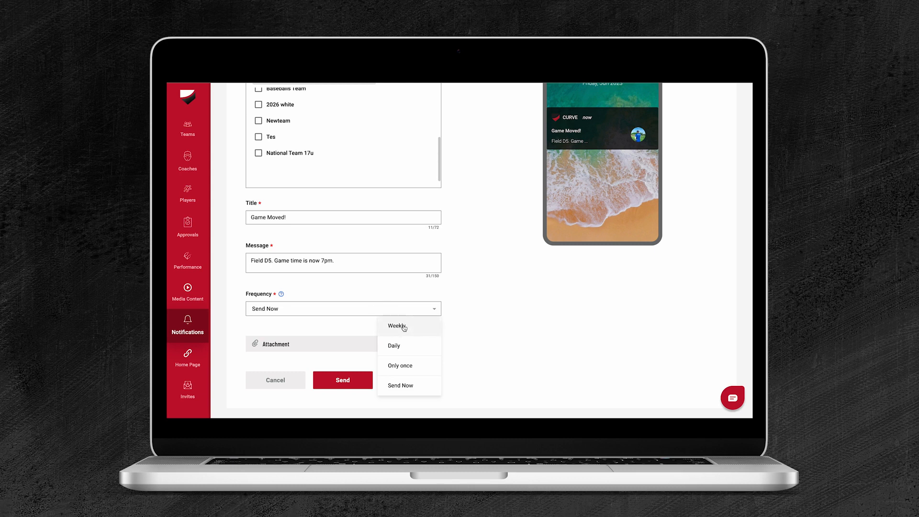
click(404, 368)
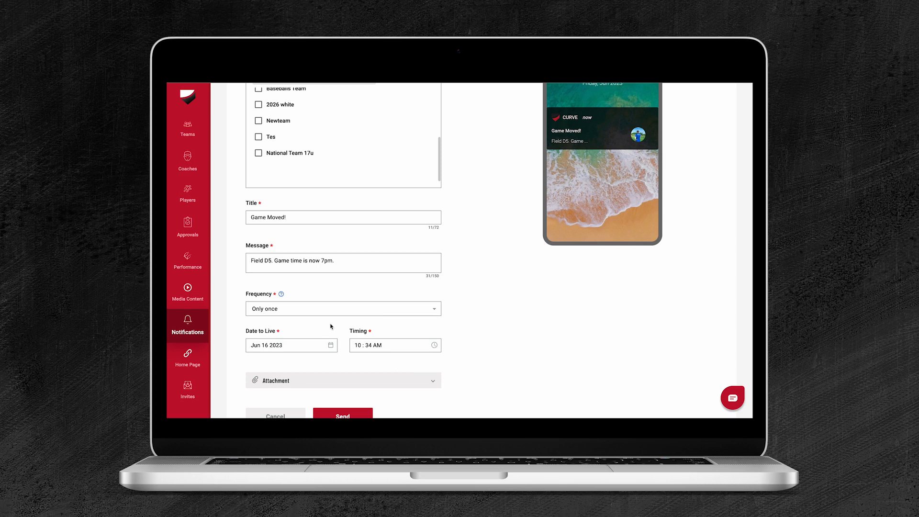
click(329, 344)
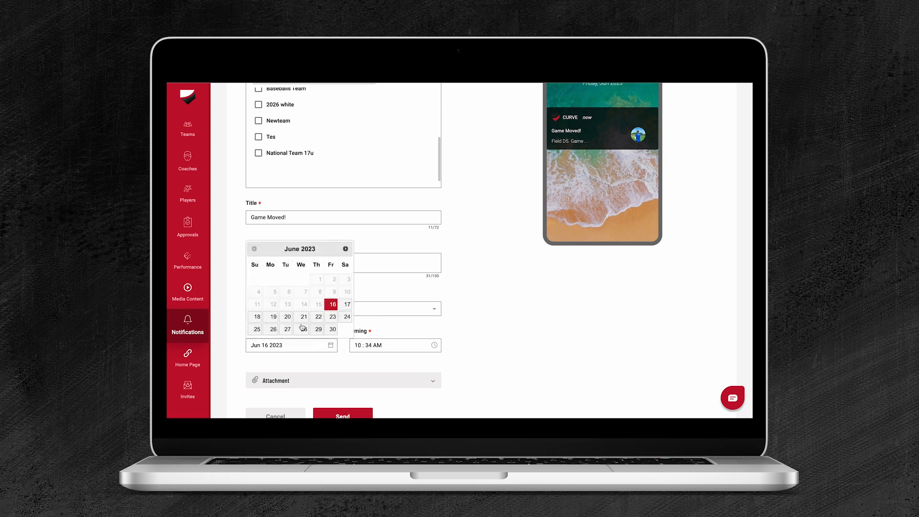
click(470, 326)
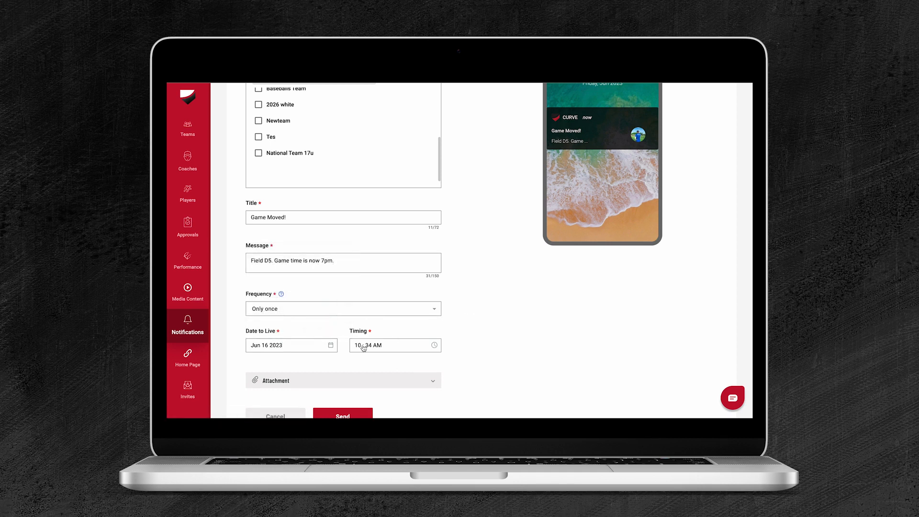
Step: Check the selected teams and change the notification's frequency to Daily
scroll(308, 372, down, 1)
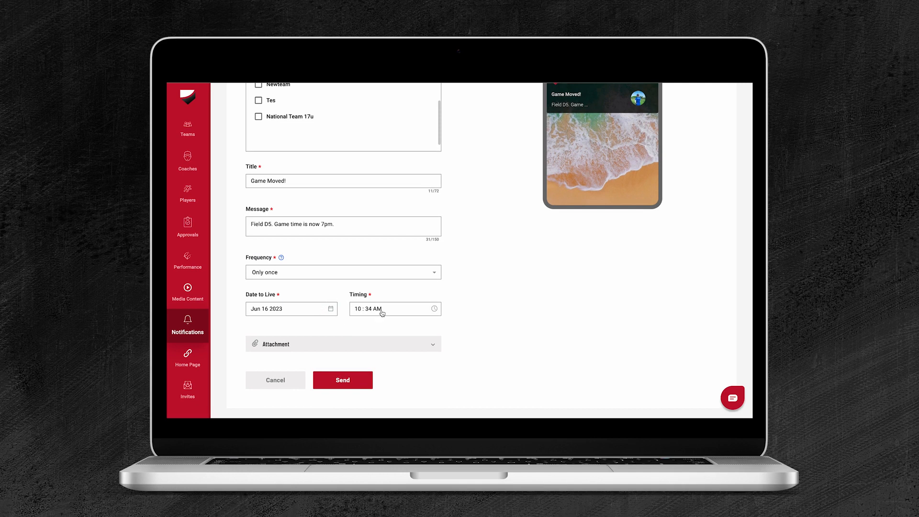
scroll(401, 118, up, 5)
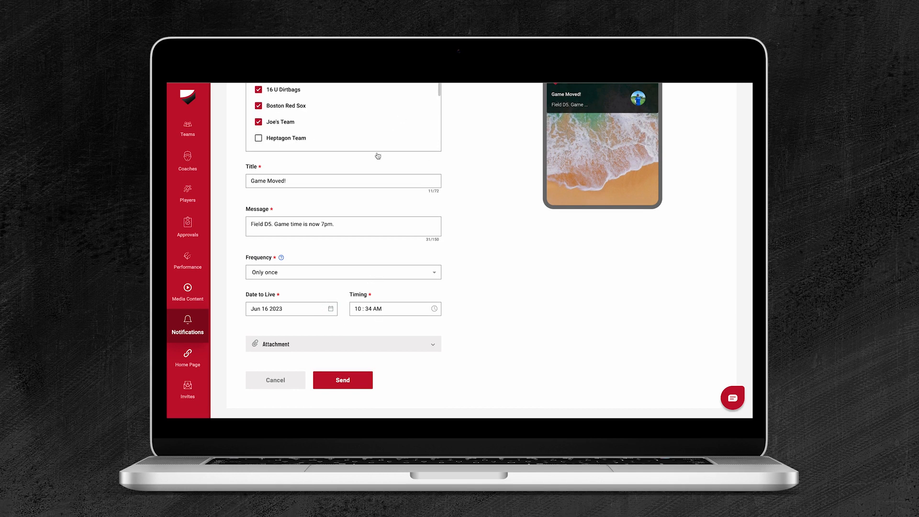
click(353, 271)
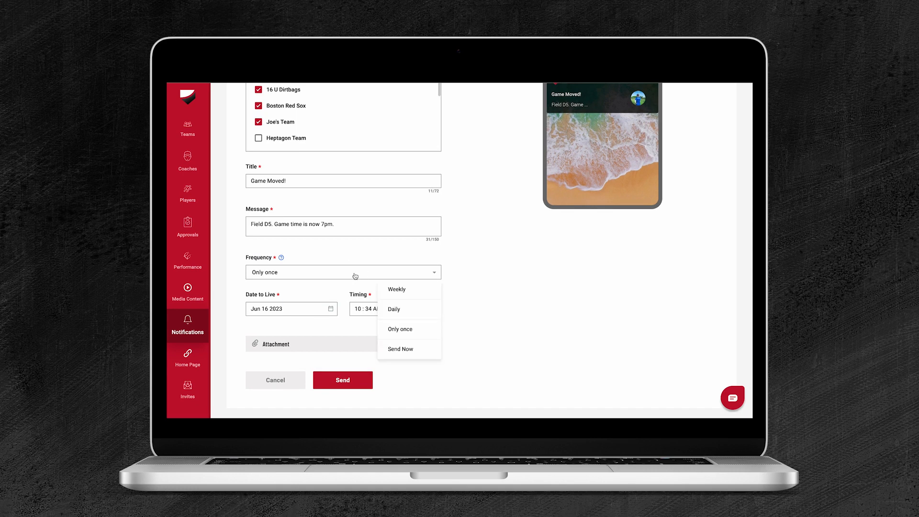
click(394, 309)
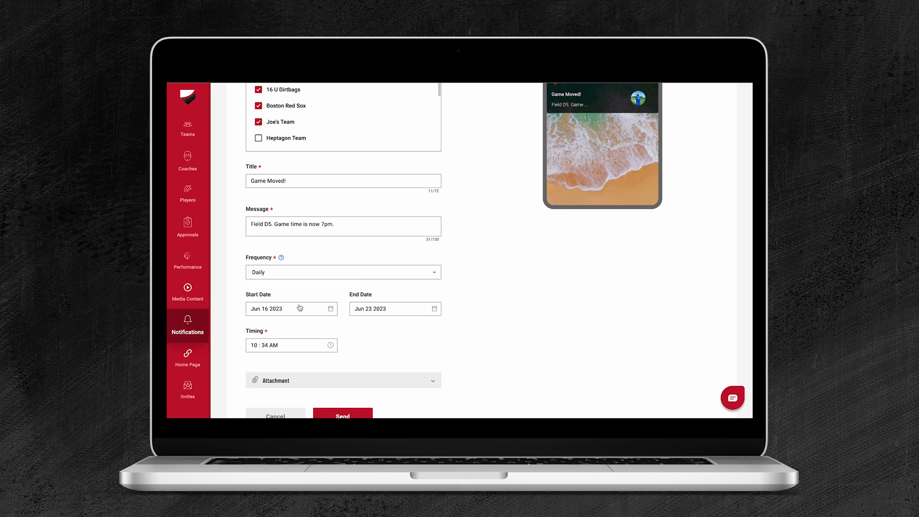
Step: Try a Weekly frequency on Monday, Wednesday and Friday, and return the frequency to Send Now
click(319, 274)
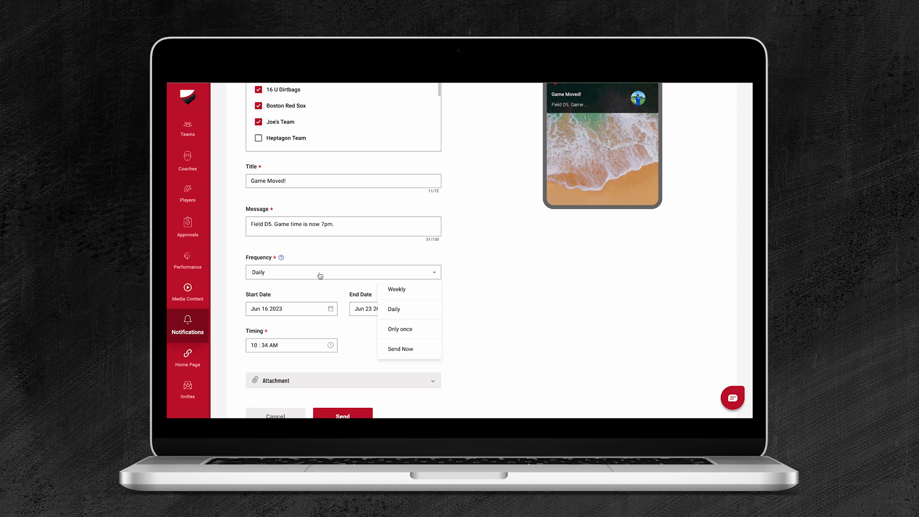
click(396, 289)
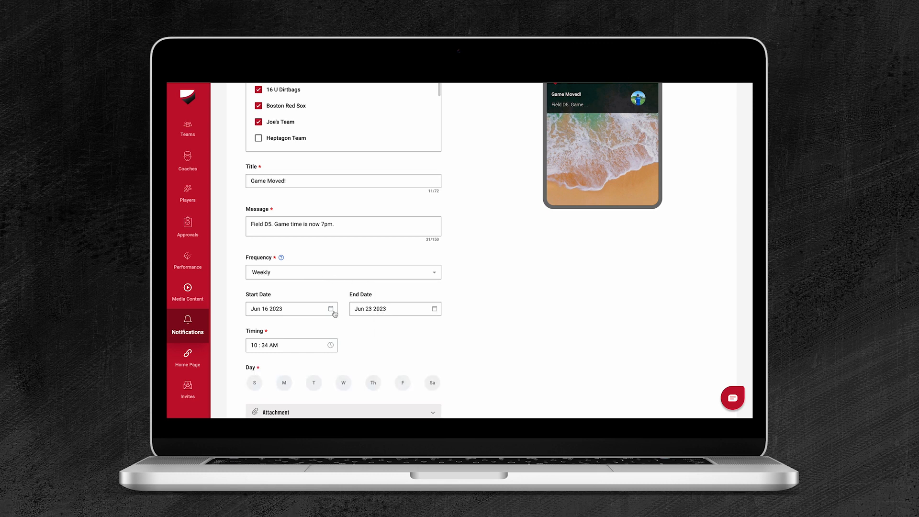
click(283, 386)
click(345, 385)
click(403, 386)
click(409, 279)
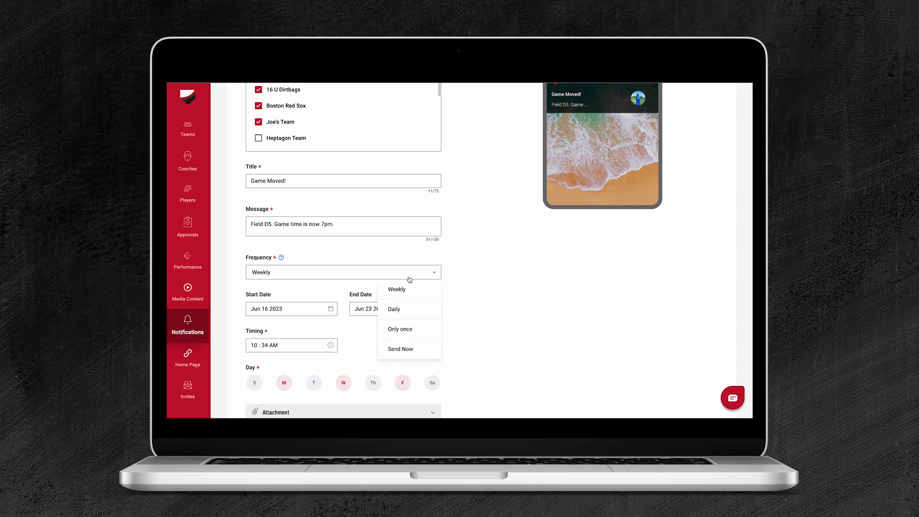
click(410, 353)
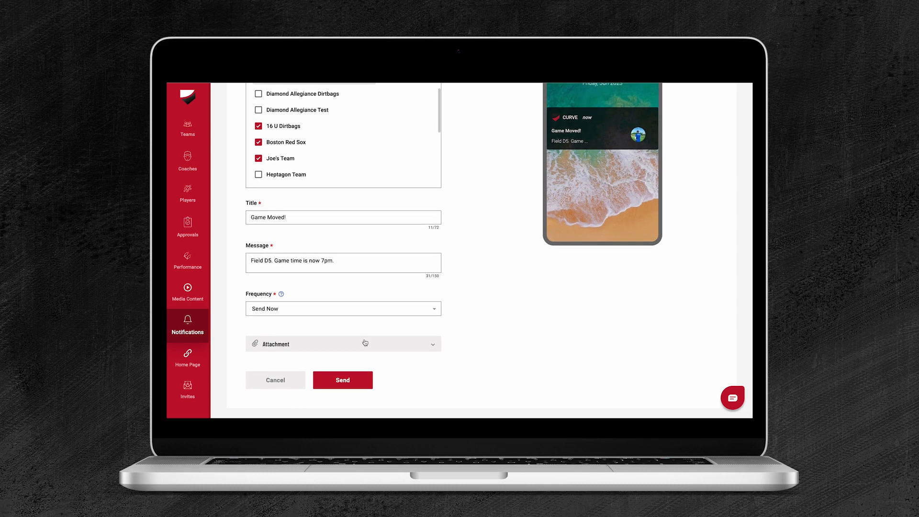
Step: Examine the attachment options for images, files and a landing URL, and collapse the section again
click(365, 343)
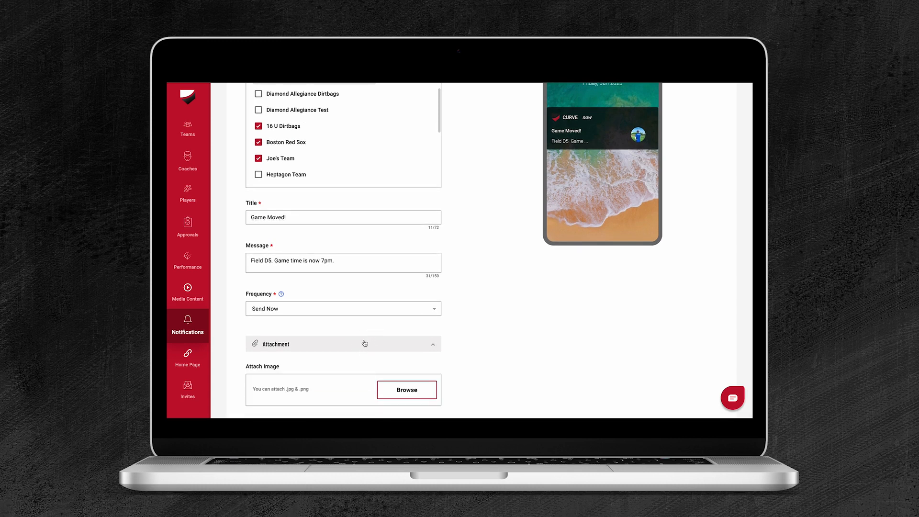
scroll(364, 343, down, 3)
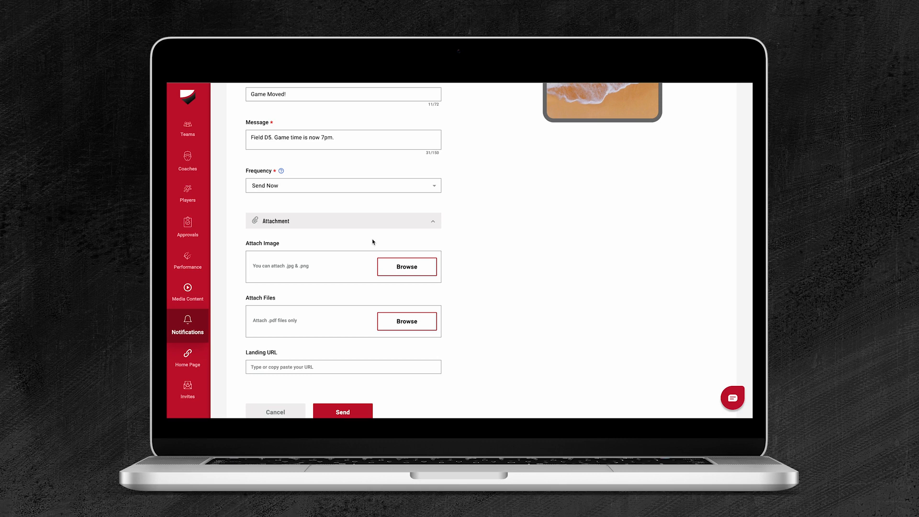
click(387, 221)
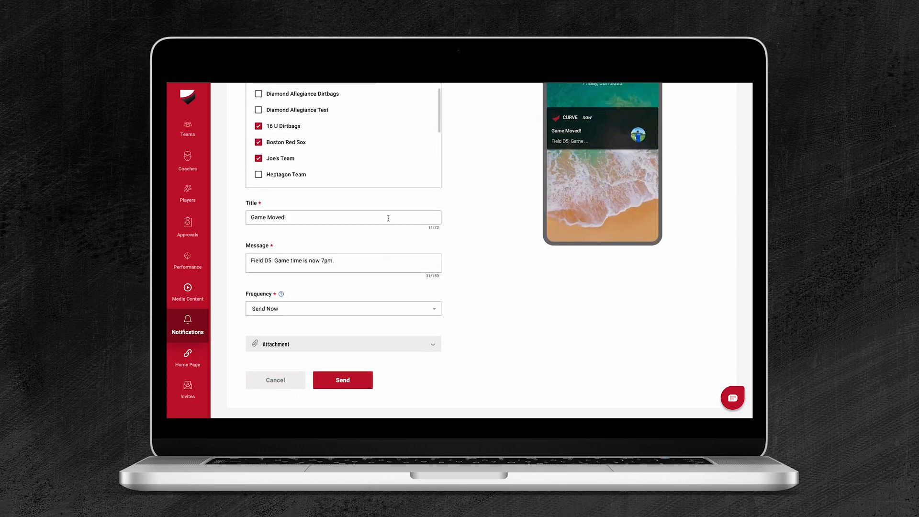
Step: Review the completed notification form and compare its preview on Android and iOS
scroll(388, 218, up, 5)
scroll(388, 220, down, 2)
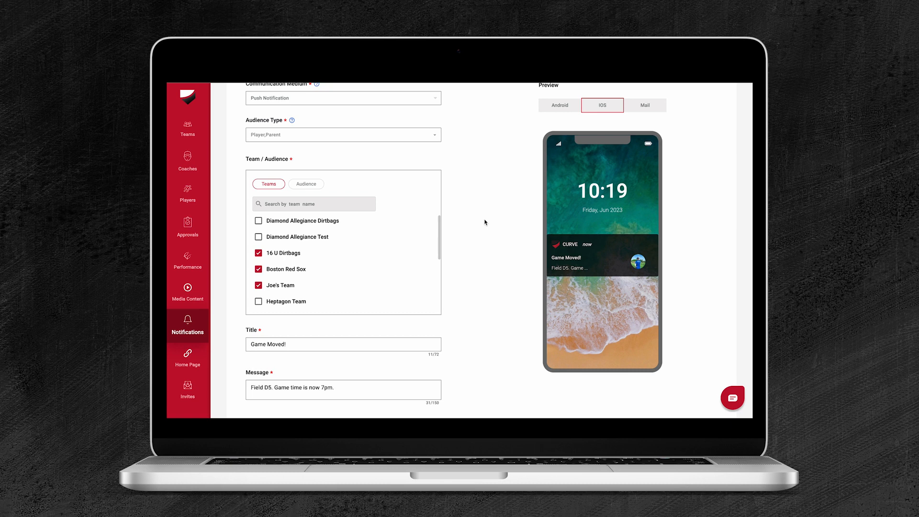
scroll(484, 222, up, 2)
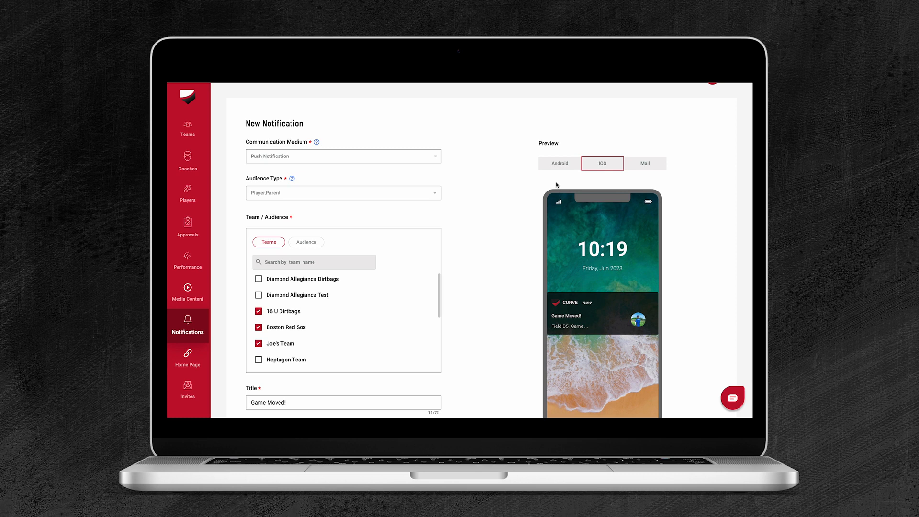
click(565, 165)
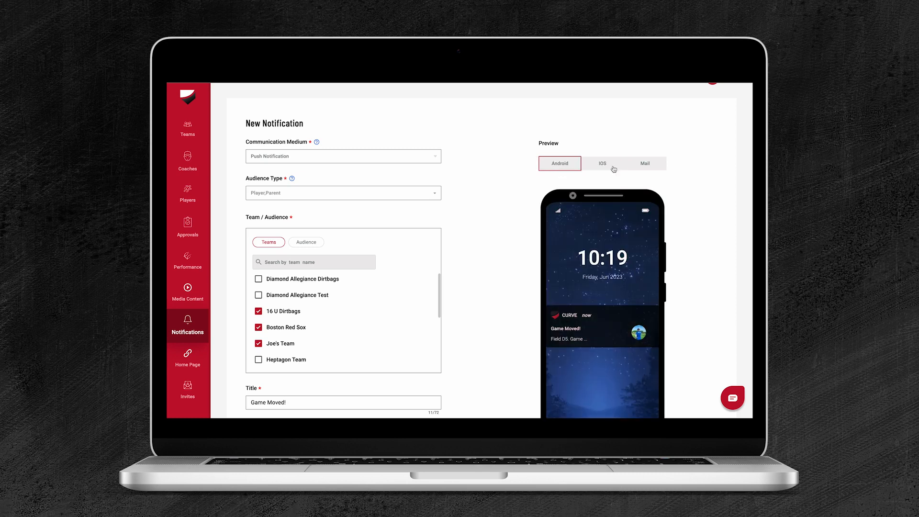
click(612, 167)
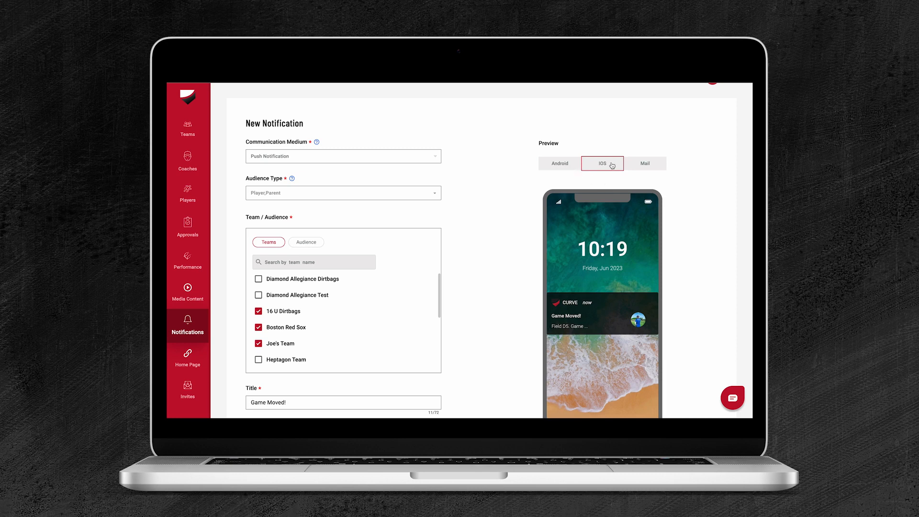
scroll(484, 280, down, 1)
scroll(484, 280, down, 3)
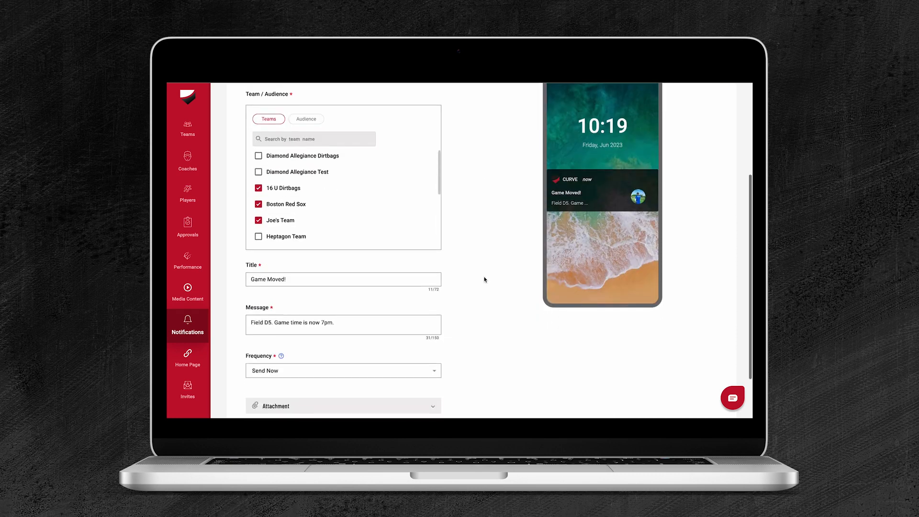
scroll(484, 279, up, 4)
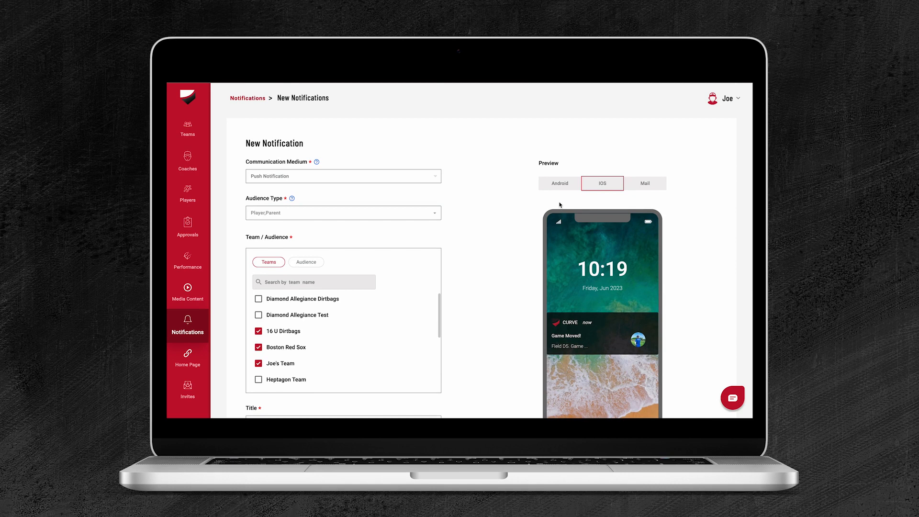
click(565, 188)
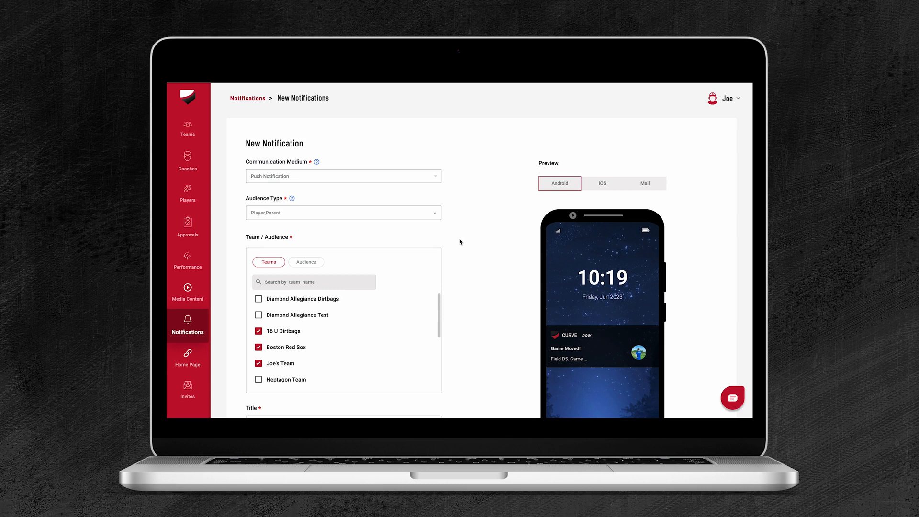
scroll(460, 242, down, 2)
scroll(459, 241, down, 2)
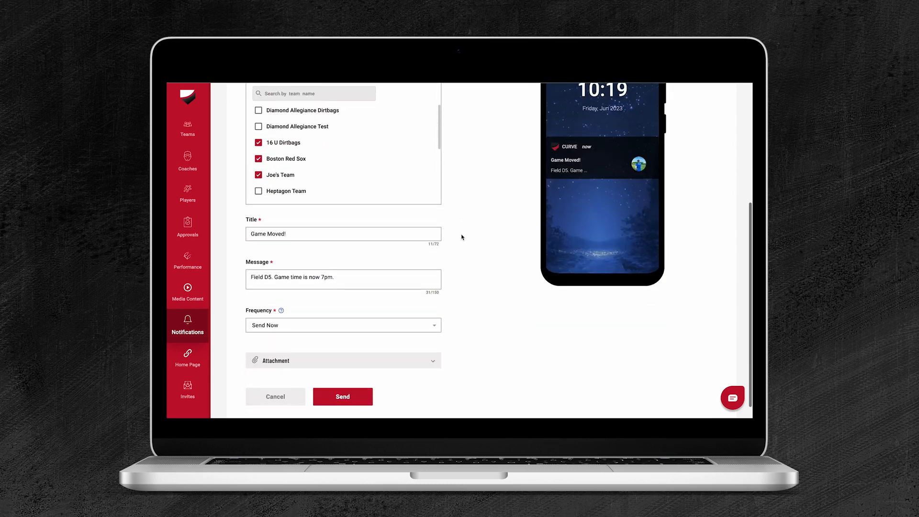